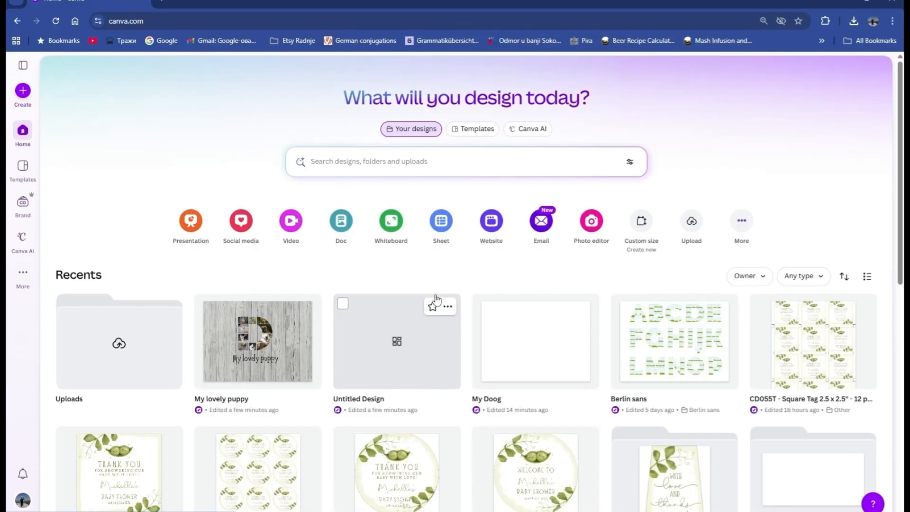
# Create a new blank design with the custom size 11 × 8.5 in.
pyautogui.click(640, 223)
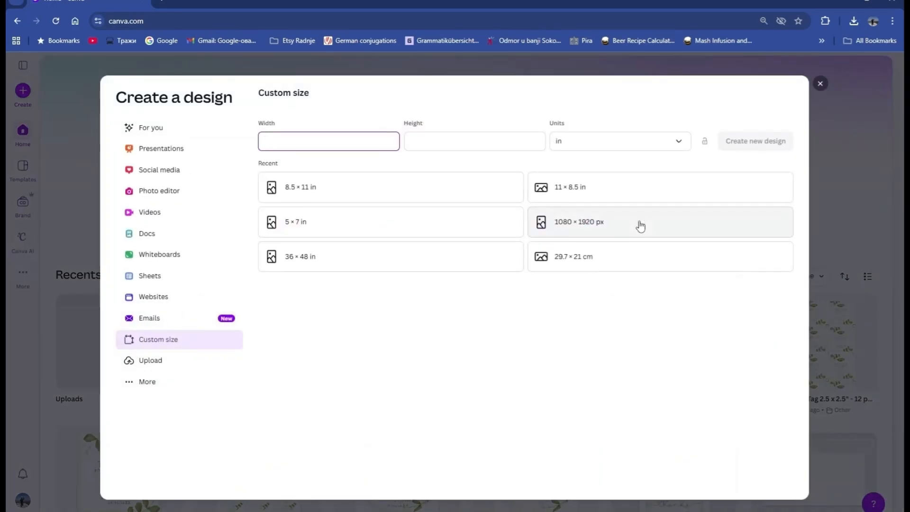
pyautogui.click(672, 144)
pyautogui.click(675, 146)
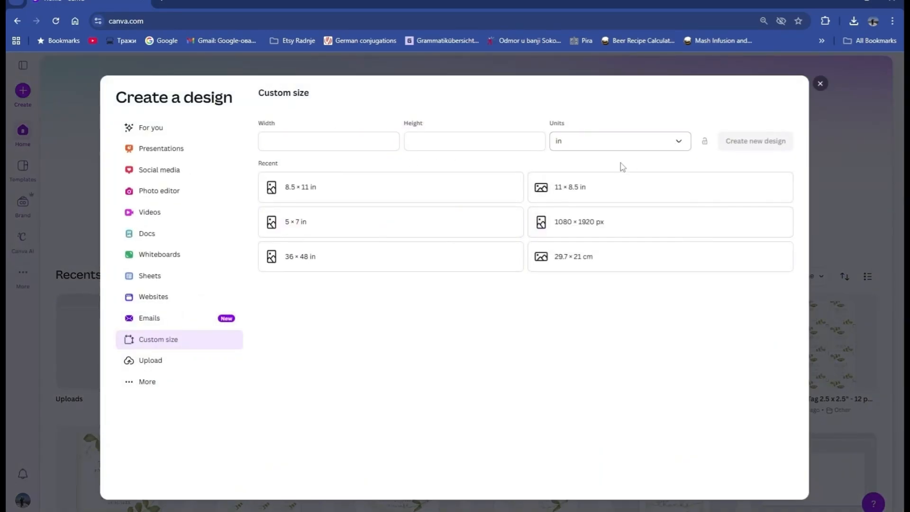
pyautogui.click(634, 190)
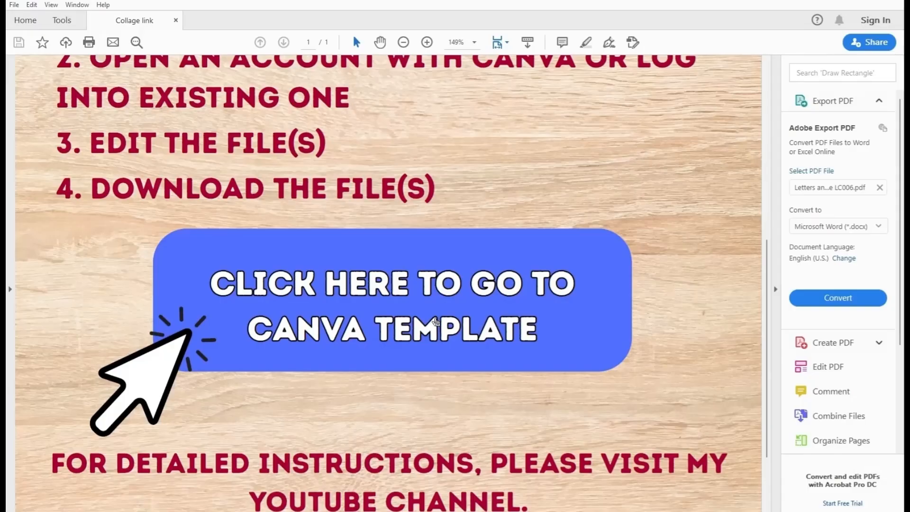
# Follow the Canva template link in the Collage link PDF and open the shared alphabet template for editing.
pyautogui.click(434, 322)
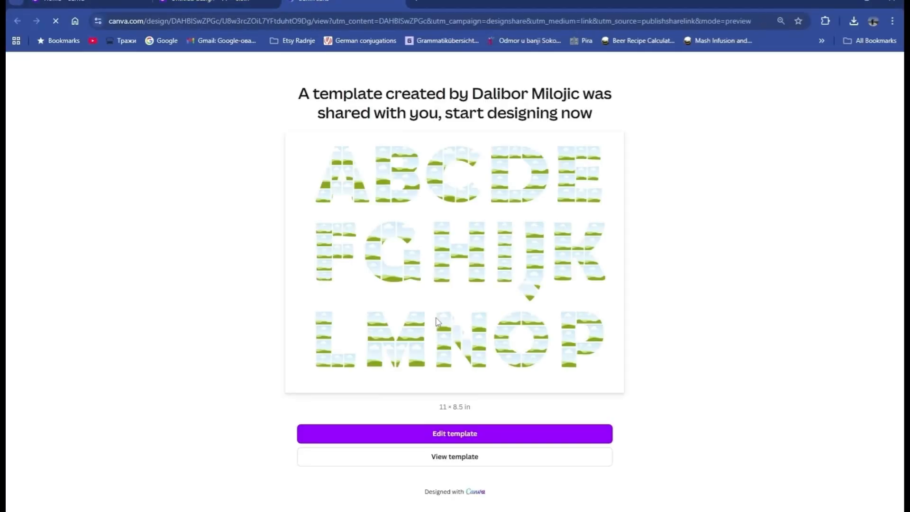
pyautogui.click(446, 437)
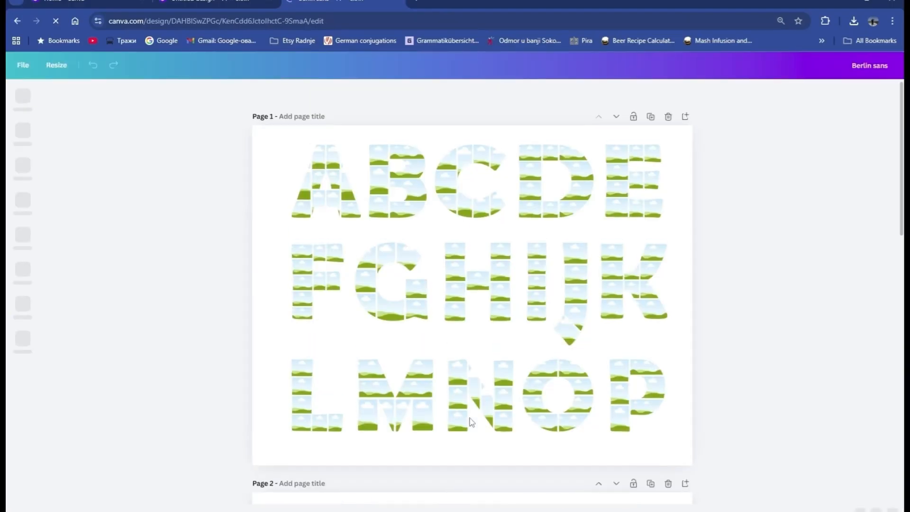
pyautogui.click(357, 351)
pyautogui.moveTo(358, 348); pyautogui.dragTo(440, 440)
pyautogui.click(429, 424)
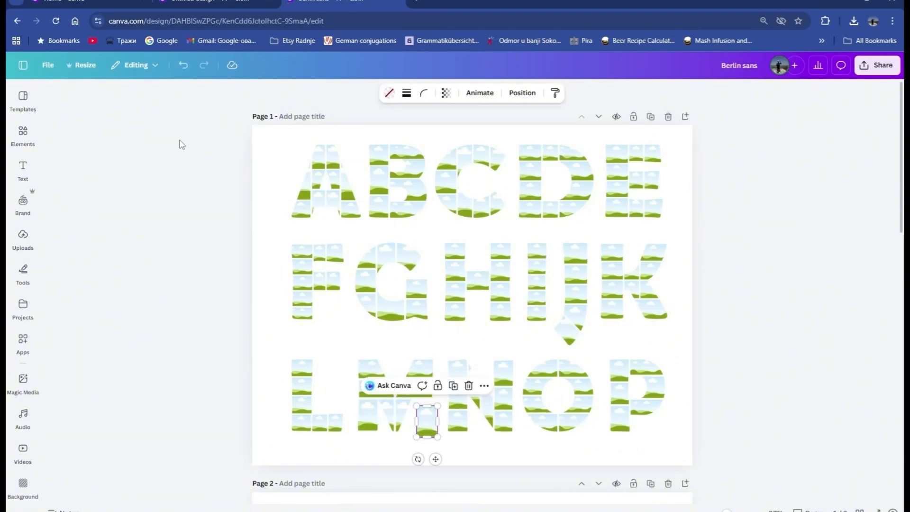
pyautogui.click(183, 65)
# Copy all the photo frames of the letter M from the template and paste them into the blank 11 × 8.5 in design.
pyautogui.moveTo(348, 345); pyautogui.dragTo(437, 444)
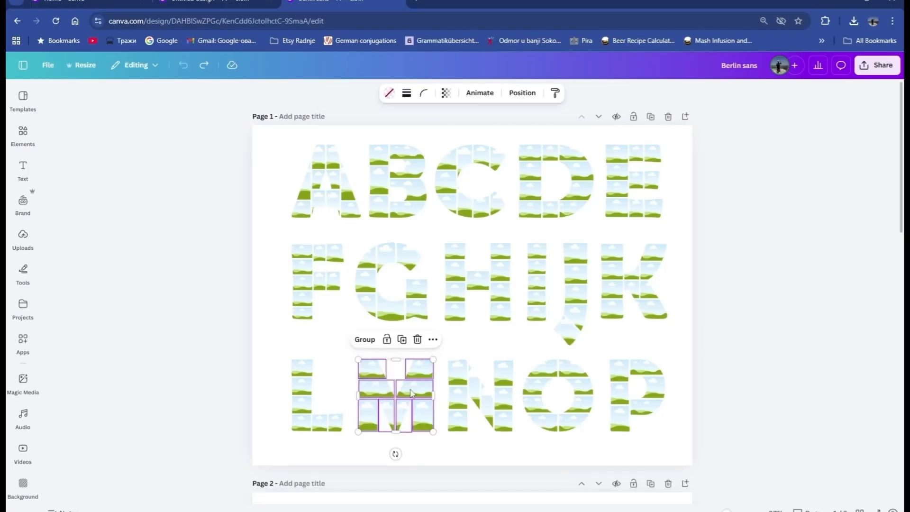
pyautogui.click(432, 340)
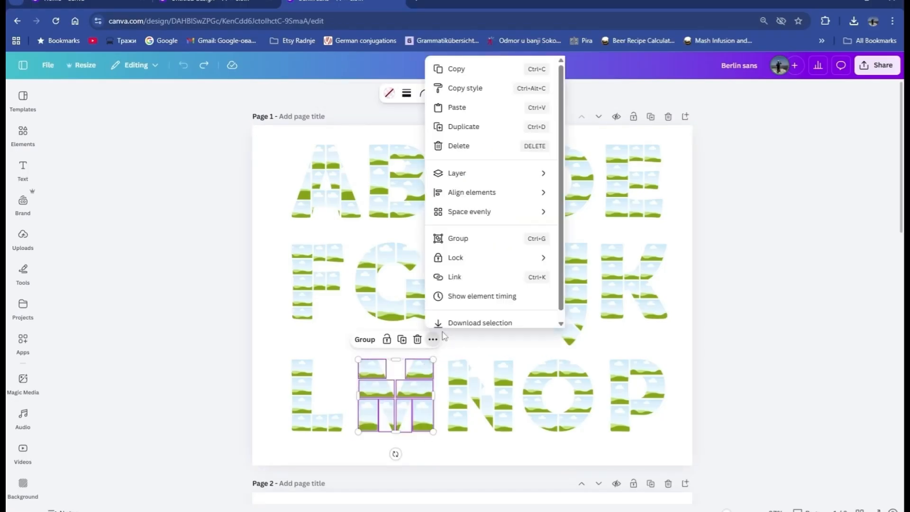
pyautogui.click(455, 69)
pyautogui.click(199, 2)
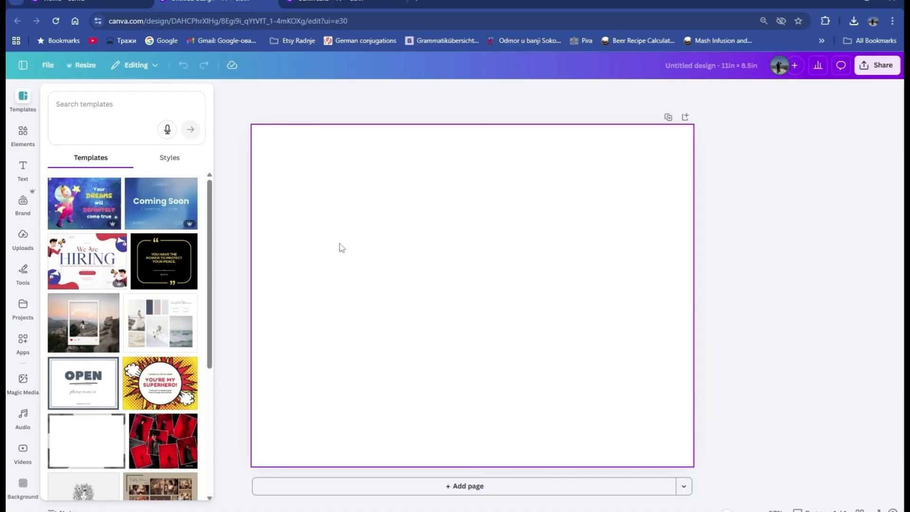
pyautogui.rightClick(341, 247)
pyautogui.click(372, 294)
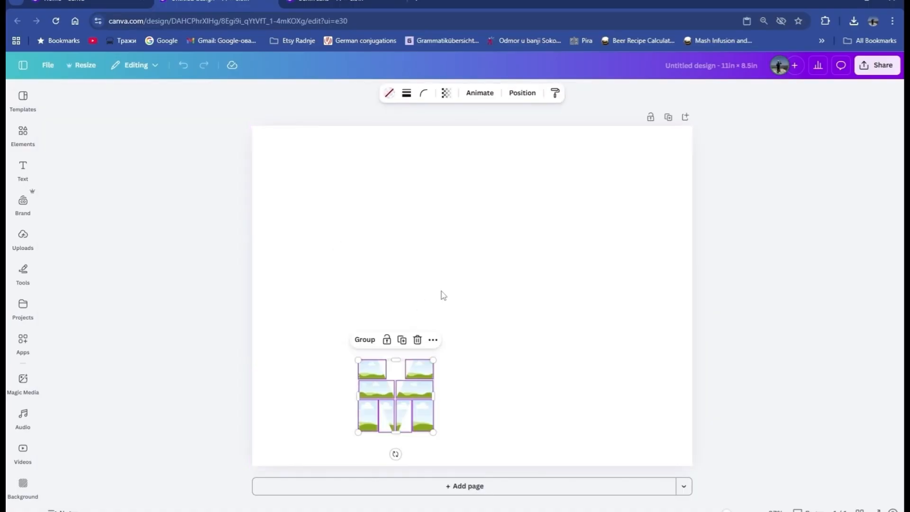
# Group the pasted M frames and place the slightly enlarged letter left of the page's center.
pyautogui.moveTo(406, 380); pyautogui.dragTo(370, 282)
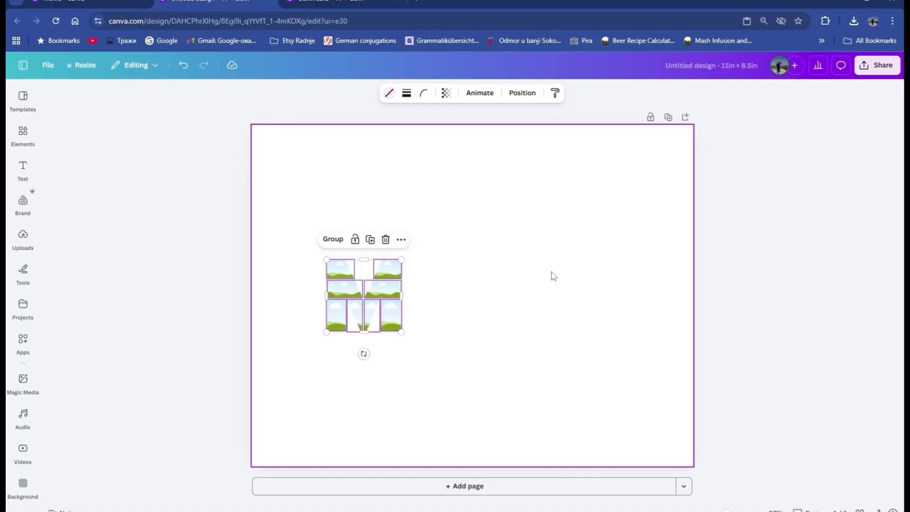
pyautogui.click(332, 240)
pyautogui.moveTo(401, 332); pyautogui.dragTo(417, 348)
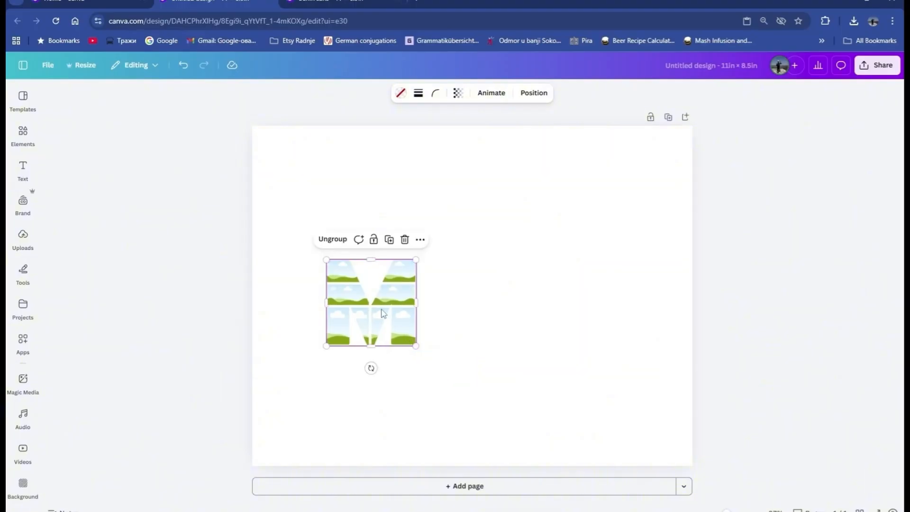
pyautogui.moveTo(380, 308)
pyautogui.mouseDown()
pyautogui.moveTo(374, 287)
pyautogui.moveTo(381, 303)
pyautogui.mouseUp()
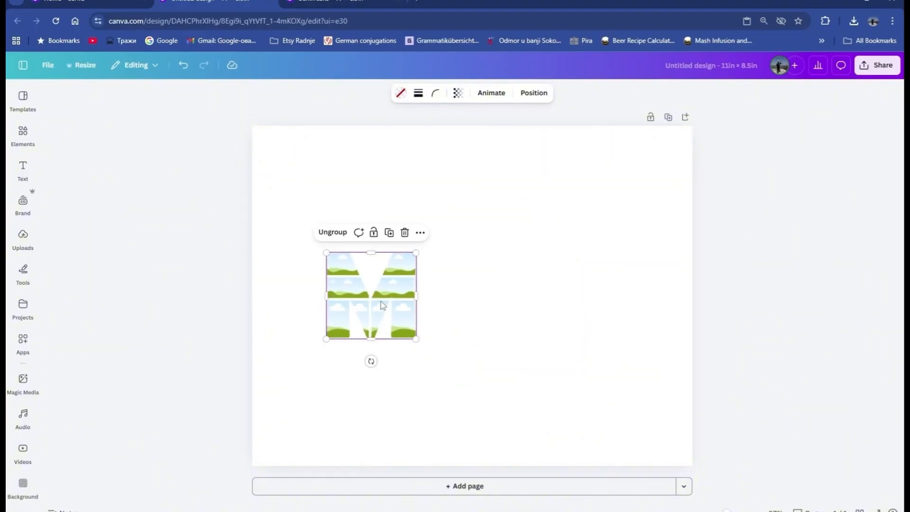
# Copy the letter O frames from the template into the new design and place them, slightly enlarged, to the right of the M.
pyautogui.click(330, 1)
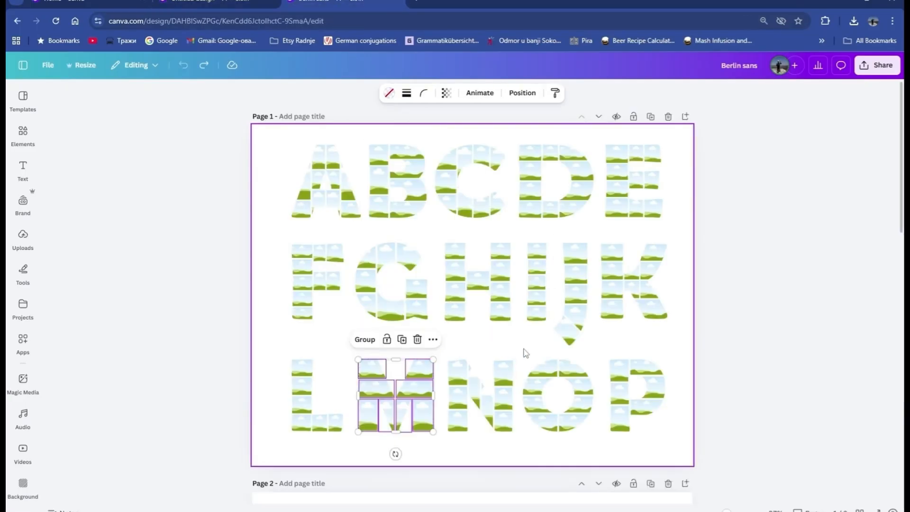
pyautogui.moveTo(525, 353); pyautogui.dragTo(589, 441)
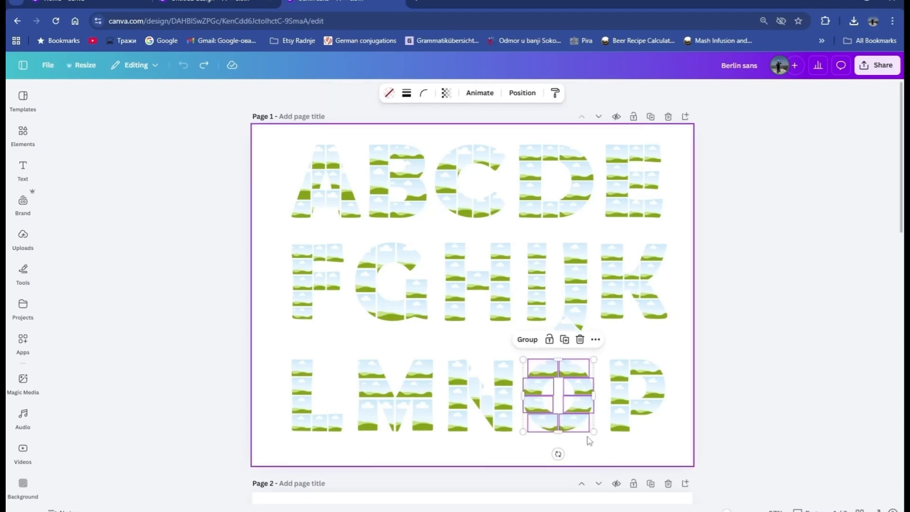
pyautogui.click(596, 340)
pyautogui.click(622, 71)
pyautogui.click(220, 4)
pyautogui.rightClick(477, 298)
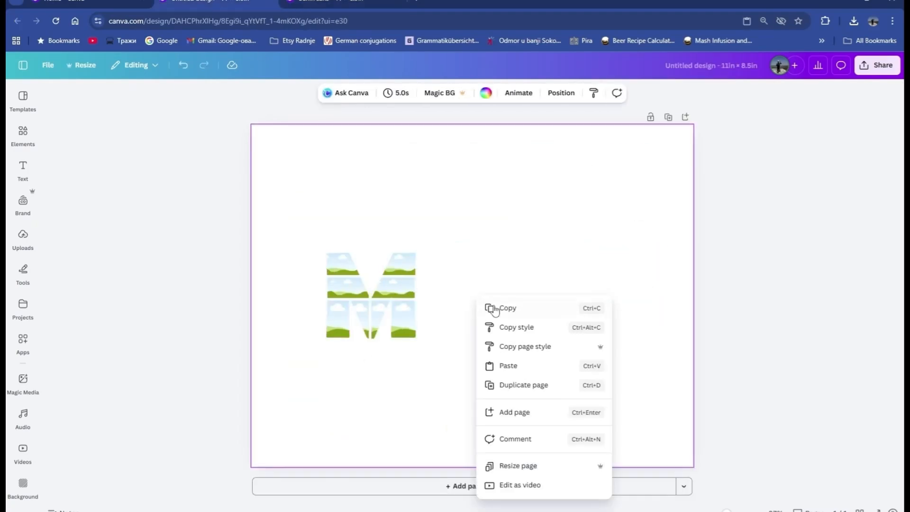
pyautogui.click(508, 366)
pyautogui.moveTo(508, 362); pyautogui.dragTo(461, 295)
pyautogui.moveTo(508, 325); pyautogui.dragTo(522, 337)
# Copy the letter M from the template again and place it, slightly enlarged, to the right of the O to spell MOM.
pyautogui.click(322, 2)
pyautogui.click(359, 347)
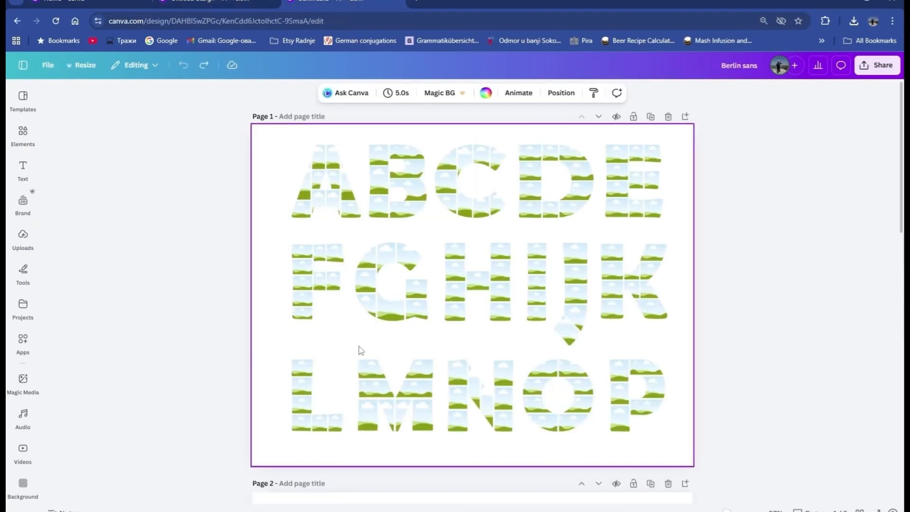
pyautogui.moveTo(357, 346); pyautogui.dragTo(435, 444)
pyautogui.click(433, 340)
pyautogui.click(458, 70)
pyautogui.click(219, 2)
pyautogui.rightClick(575, 346)
pyautogui.click(604, 350)
pyautogui.moveTo(404, 386); pyautogui.dragTo(576, 292)
pyautogui.moveTo(613, 263); pyautogui.dragTo(621, 257)
pyautogui.click(563, 421)
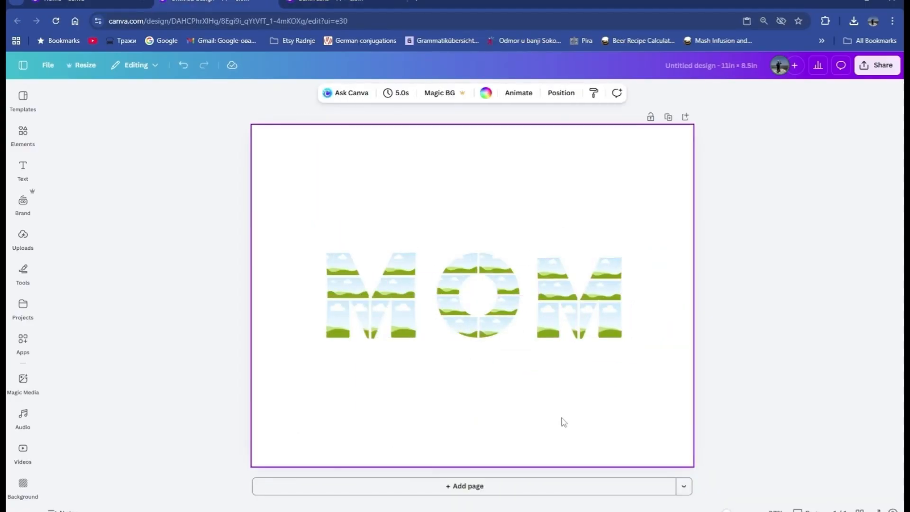
# Ungroup the frames of the last M so each one can take its own photo.
pyautogui.click(567, 275)
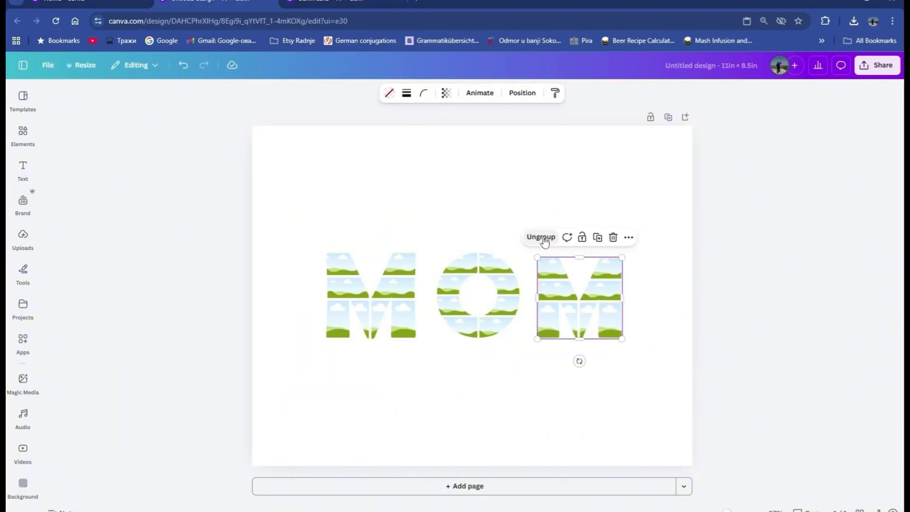
pyautogui.click(541, 237)
pyautogui.click(465, 406)
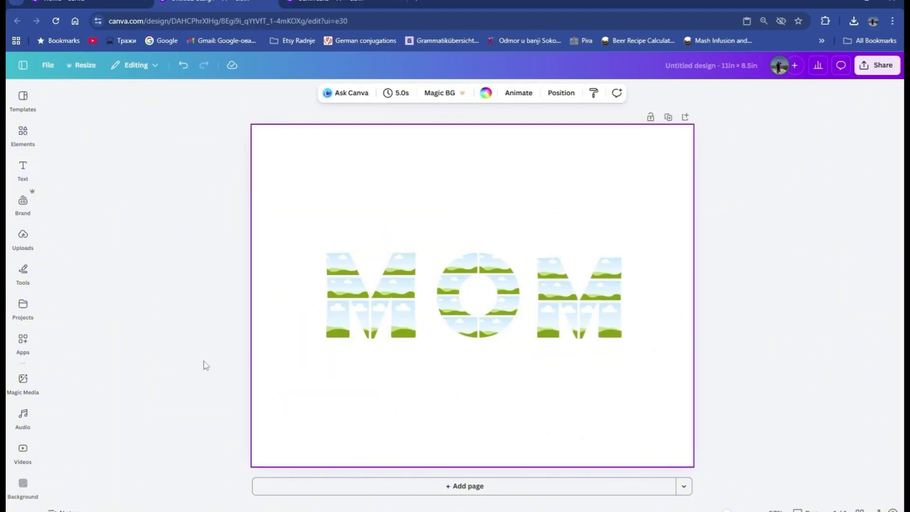
pyautogui.click(23, 237)
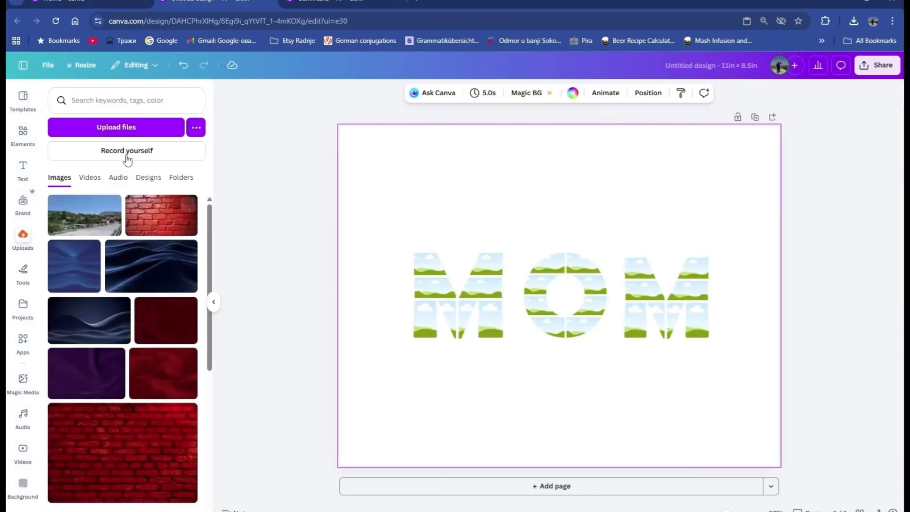
pyautogui.click(122, 132)
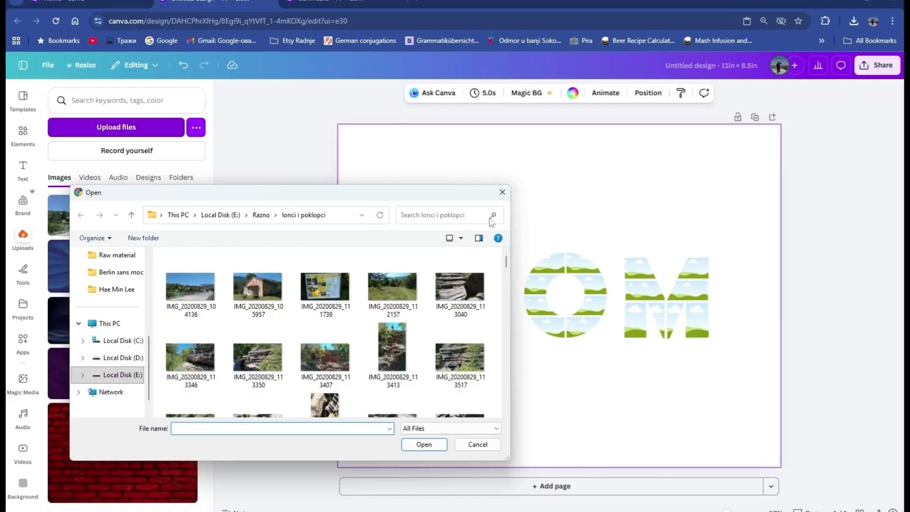
pyautogui.click(502, 192)
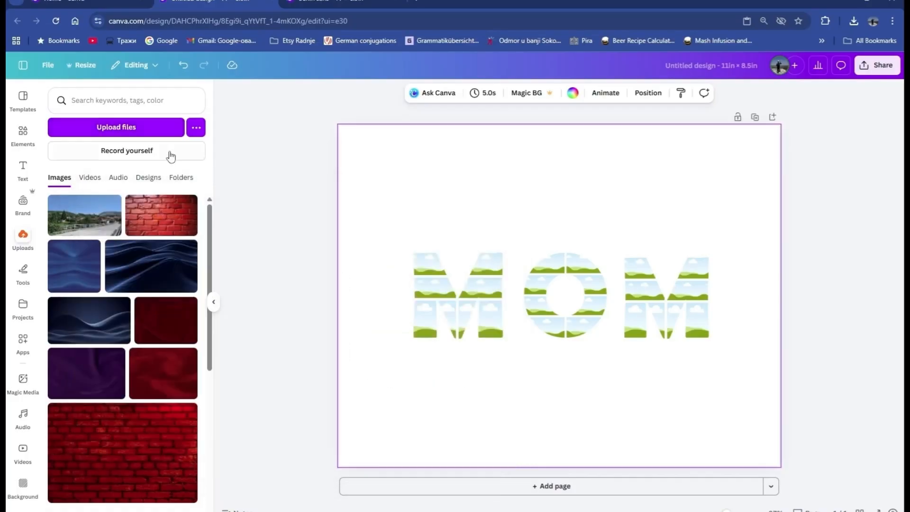
# Search the design elements for "hearts".
pyautogui.click(28, 135)
pyautogui.click(94, 98)
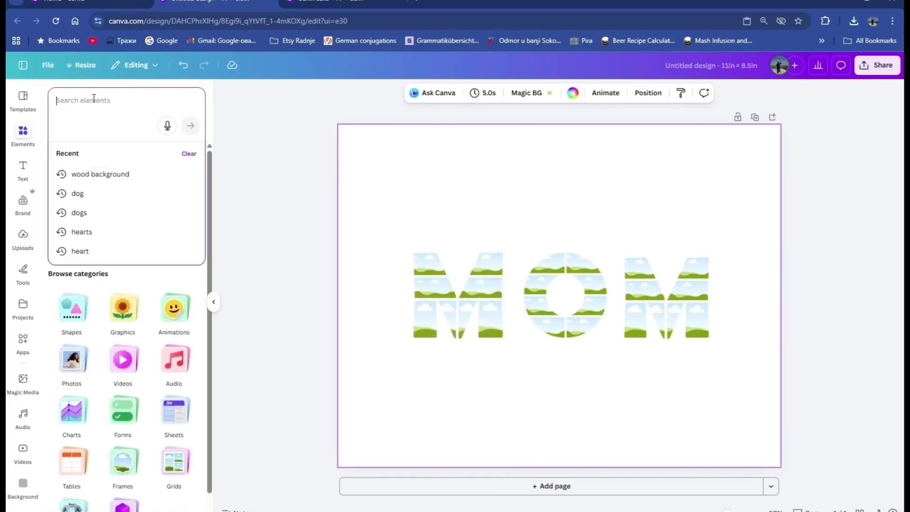
pyautogui.write('hear')
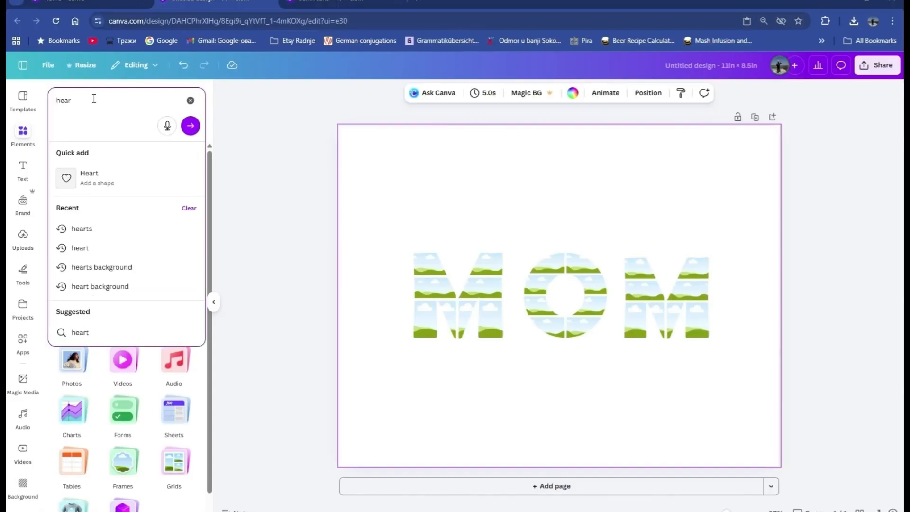
pyautogui.write('ts')
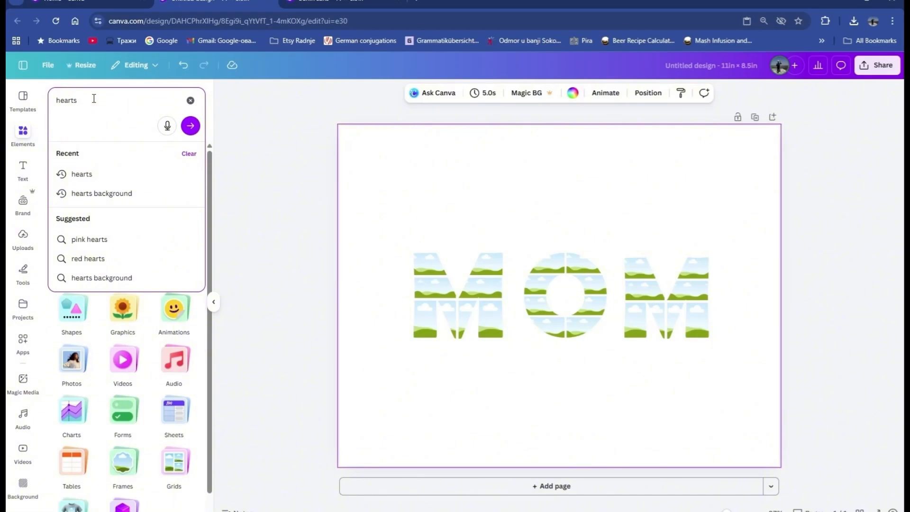
pyautogui.click(91, 176)
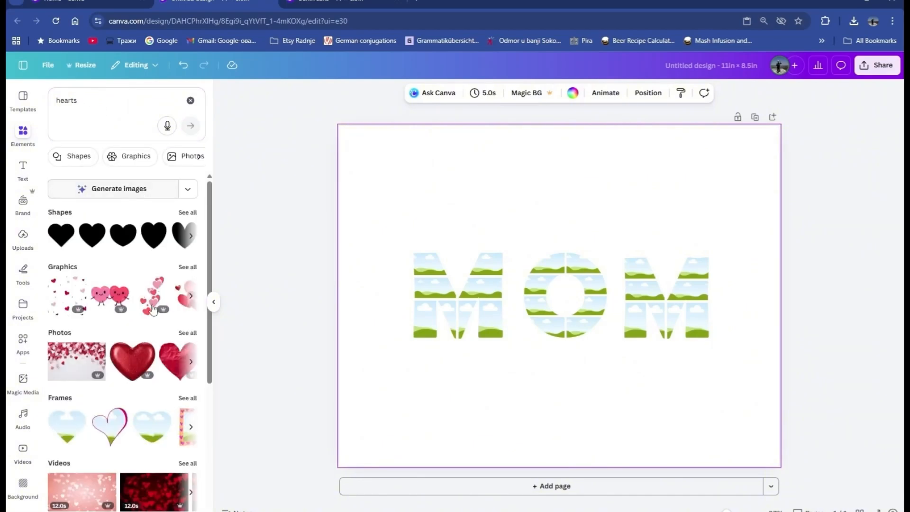
# Show all the hearts photos and filter them by price to Free only.
pyautogui.click(185, 334)
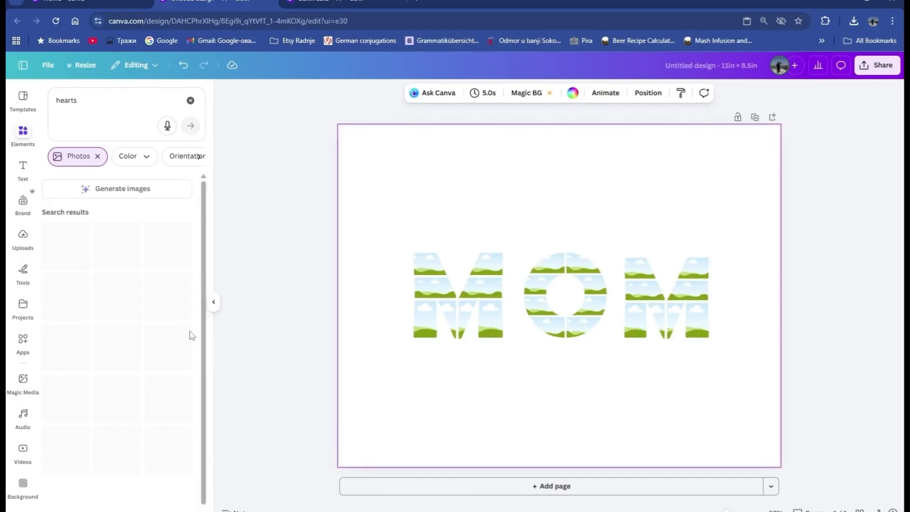
pyautogui.click(199, 161)
pyautogui.click(128, 157)
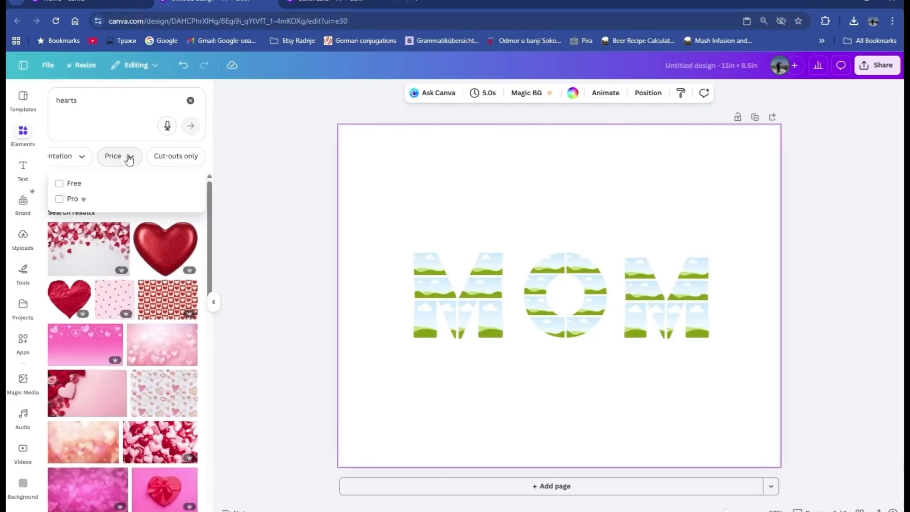
pyautogui.click(60, 183)
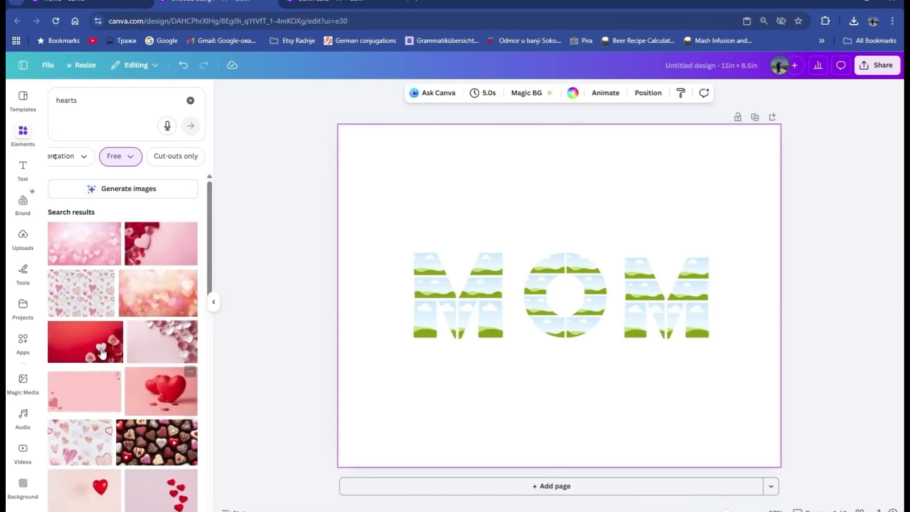
# Place the pink hearts photo in the upper-left frame of the first M and check its crop.
pyautogui.moveTo(74, 257); pyautogui.dragTo(429, 265)
pyautogui.doubleClick(429, 265)
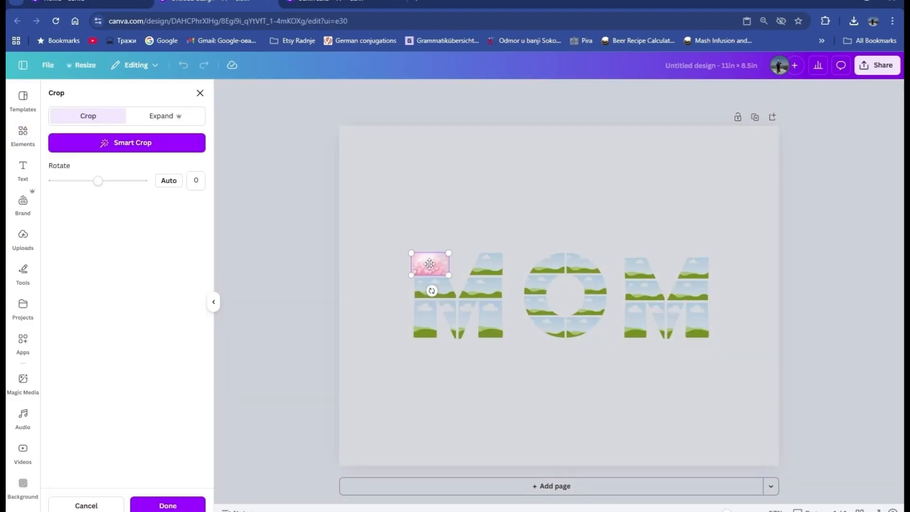
pyautogui.click(385, 215)
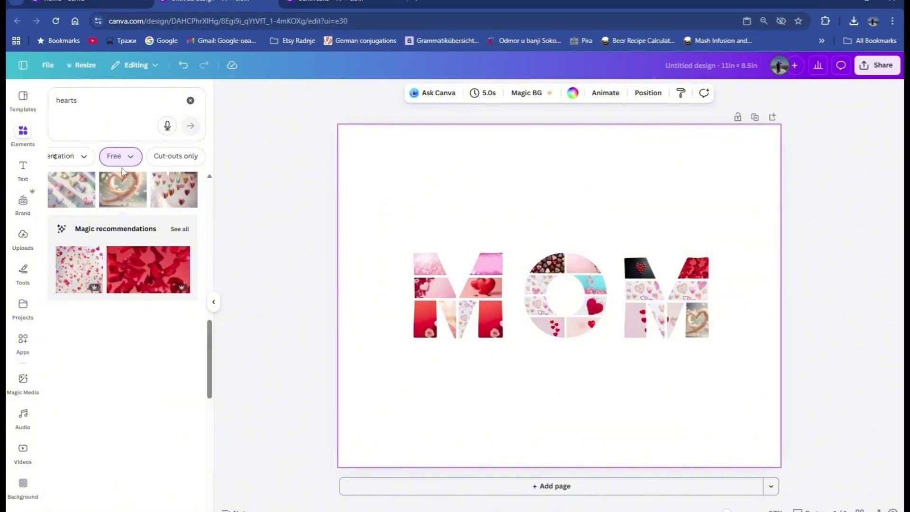
# Clear the hearts search, add a new text box to the page and move it above the first M.
pyautogui.click(190, 100)
pyautogui.click(25, 173)
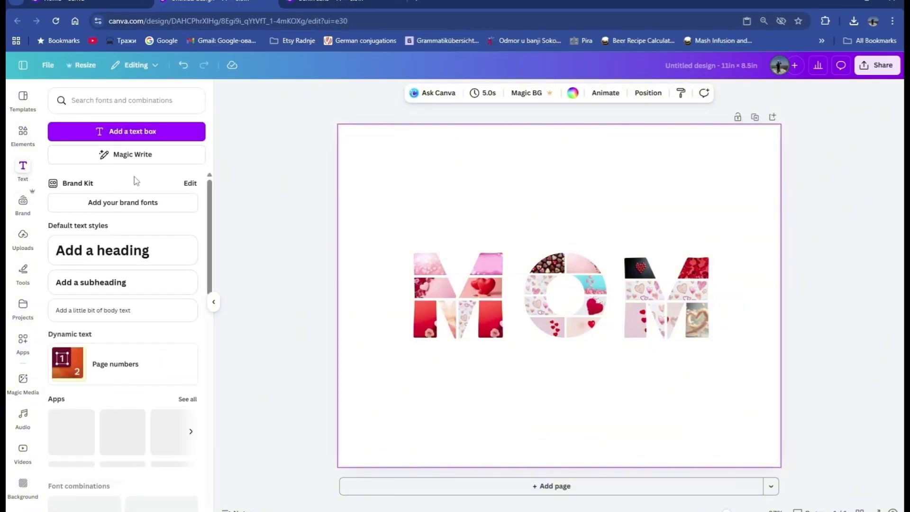
pyautogui.click(132, 135)
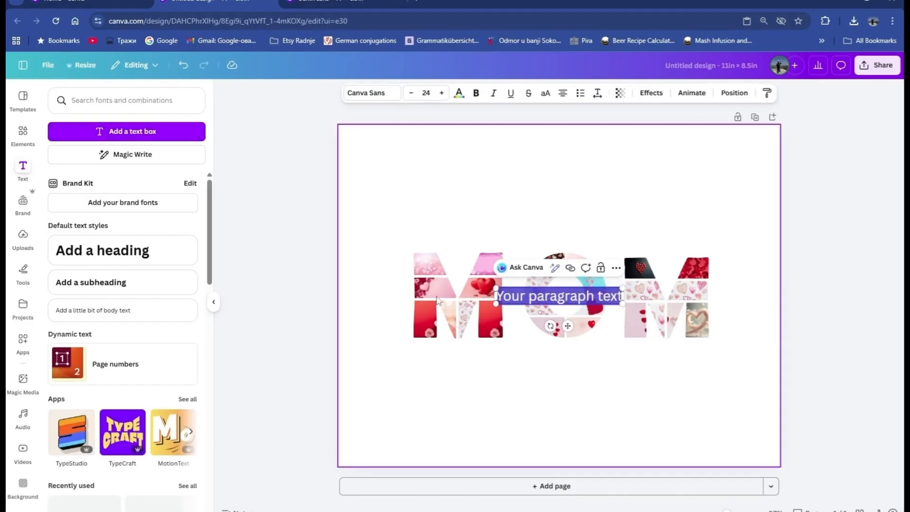
pyautogui.moveTo(569, 326); pyautogui.dragTo(454, 208)
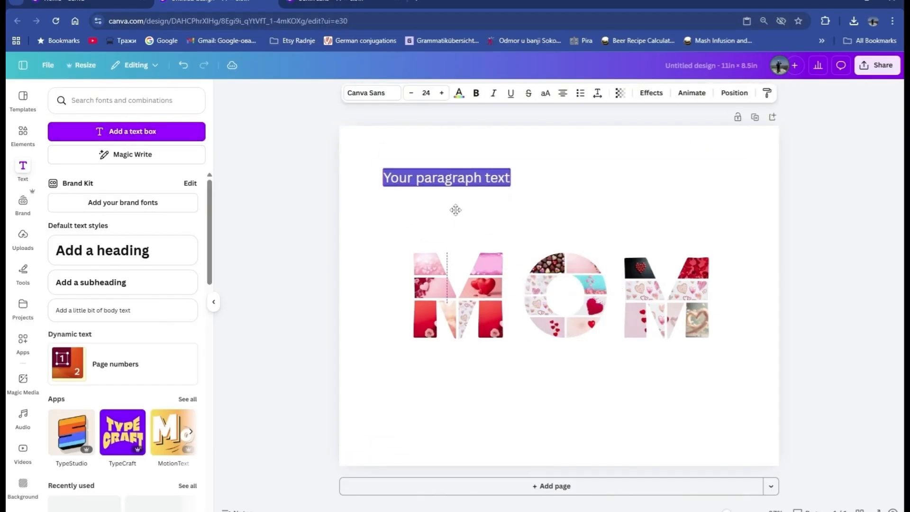
# Filter the fonts to Free only and apply the uploaded Berliant script font to the new text box.
pyautogui.click(378, 97)
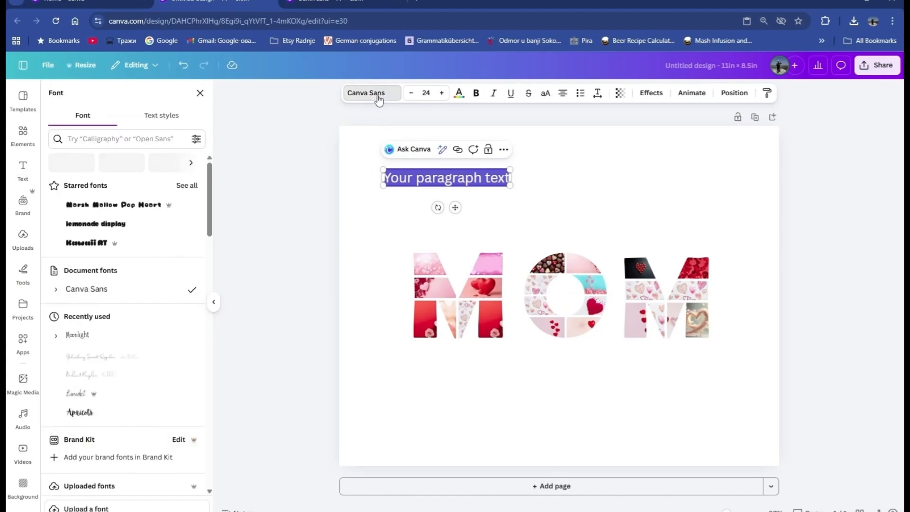
pyautogui.click(196, 138)
pyautogui.click(61, 222)
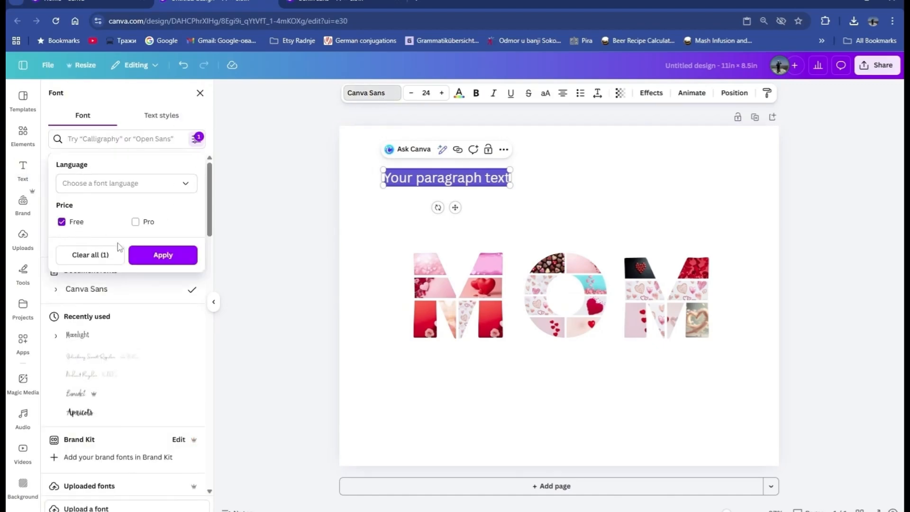
pyautogui.click(162, 254)
pyautogui.scroll(-5, 159, 287)
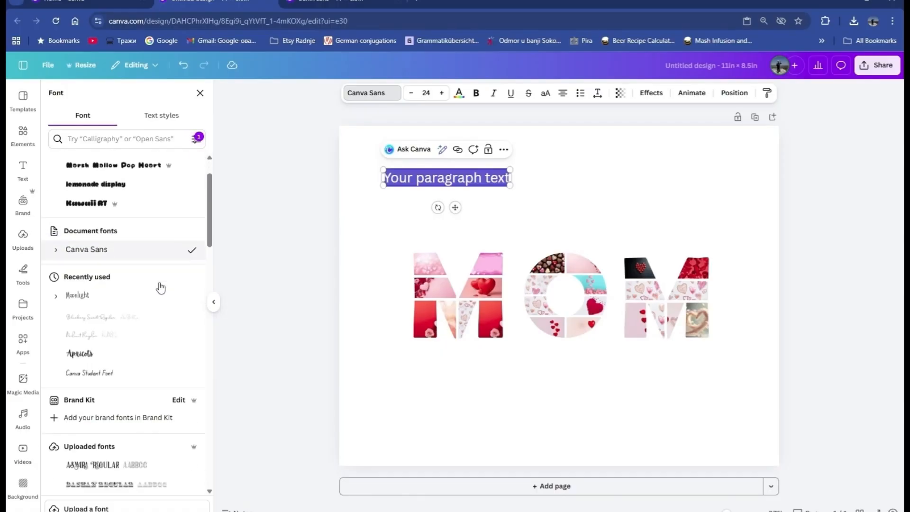
pyautogui.scroll(-2, 160, 287)
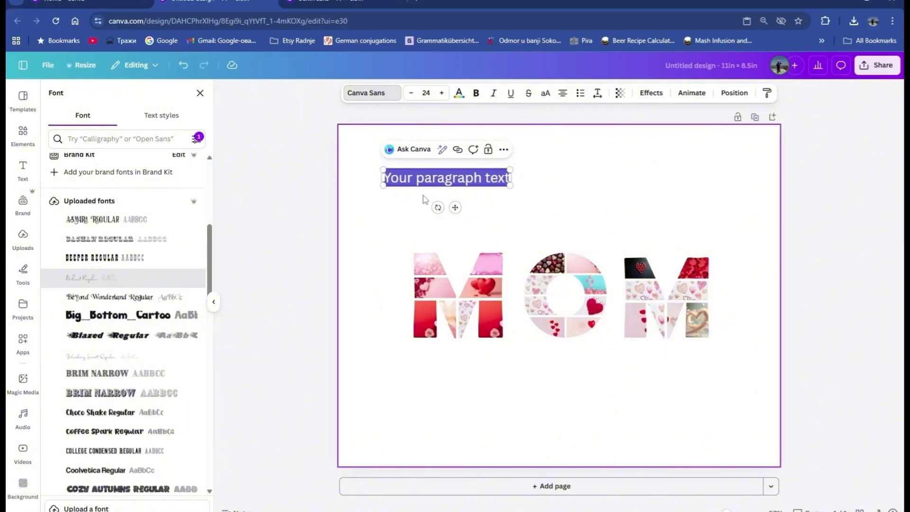
pyautogui.click(88, 278)
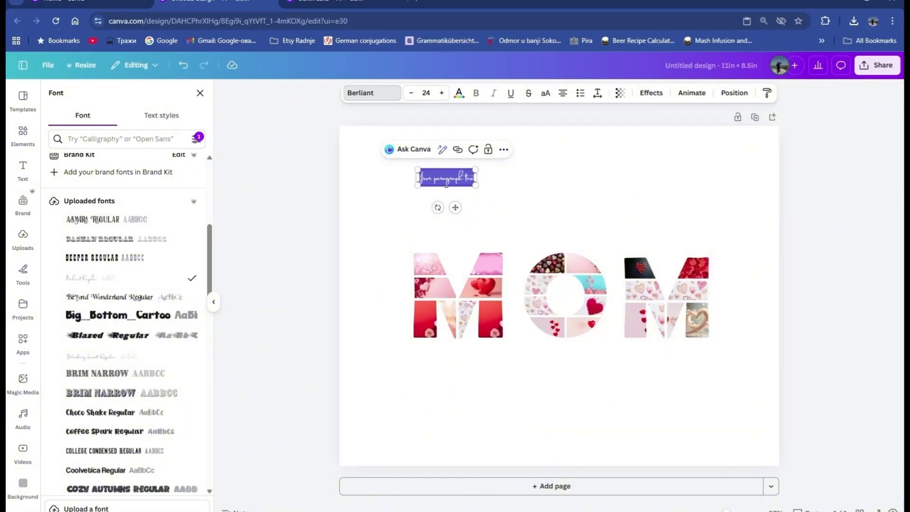
# Replace the placeholder text with "I love you Mom" and enlarge the caption to a font size of about 66.7.
pyautogui.click(443, 178)
pyautogui.write('I love you Mom')
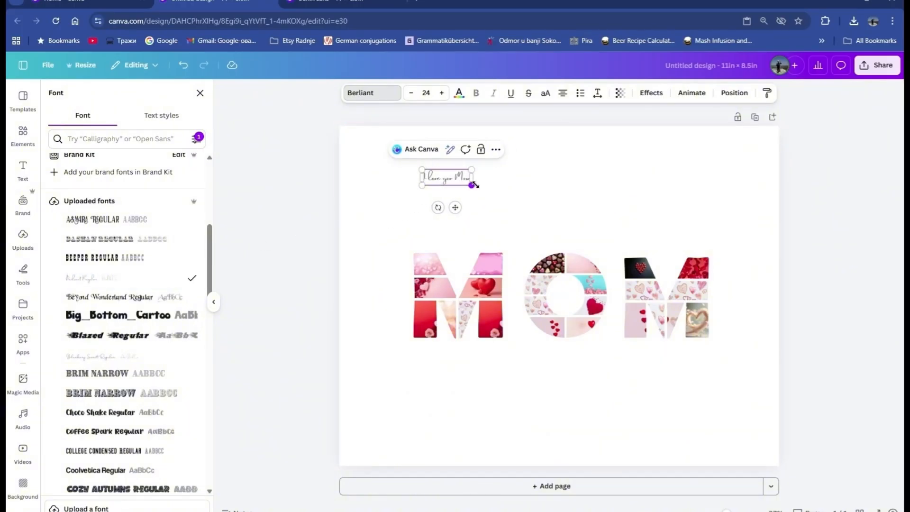
pyautogui.moveTo(473, 186); pyautogui.dragTo(609, 385)
# Duplicate the caption, change the copy's text to "Happy 40th Birthday" and position it below the O and the last M.
pyautogui.click(581, 207)
pyautogui.hotkey('ctrl', 'd')
pyautogui.doubleClick(603, 389)
pyautogui.write('Happy 40th Birthday')
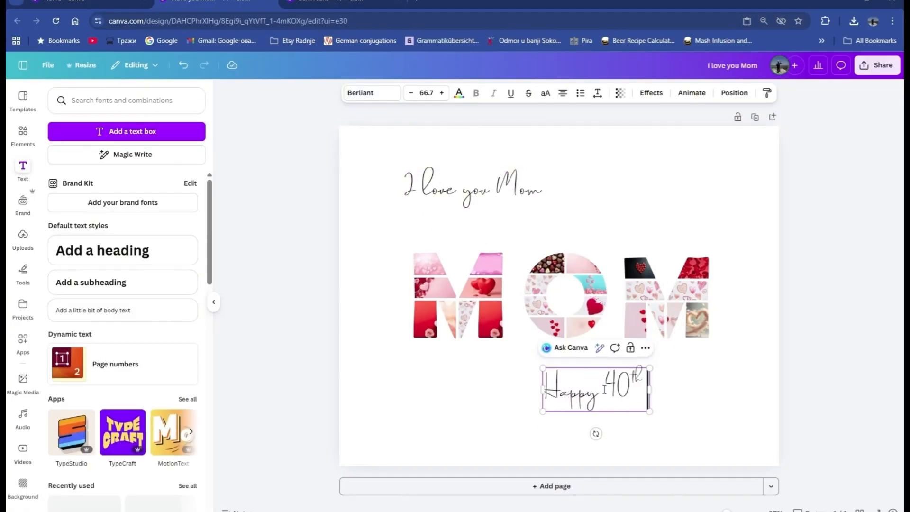
pyautogui.click(367, 349)
pyautogui.moveTo(571, 399); pyautogui.dragTo(608, 406)
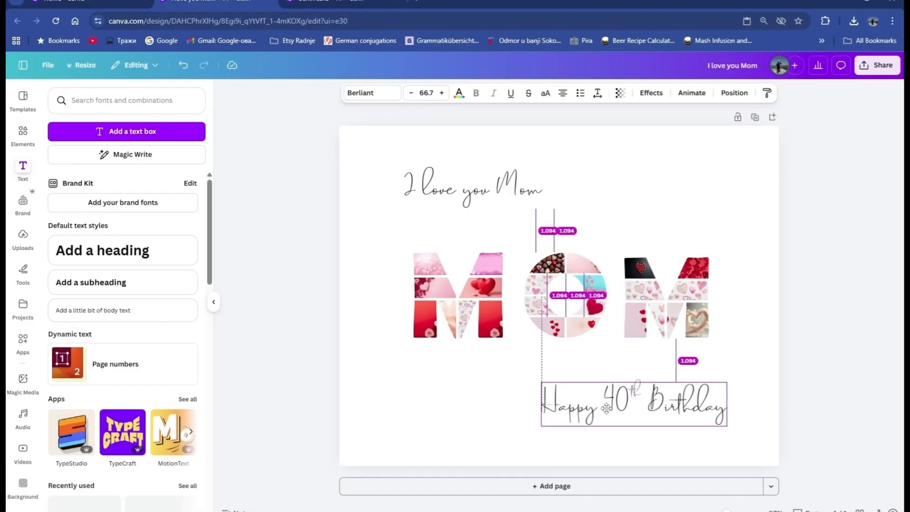
pyautogui.click(416, 387)
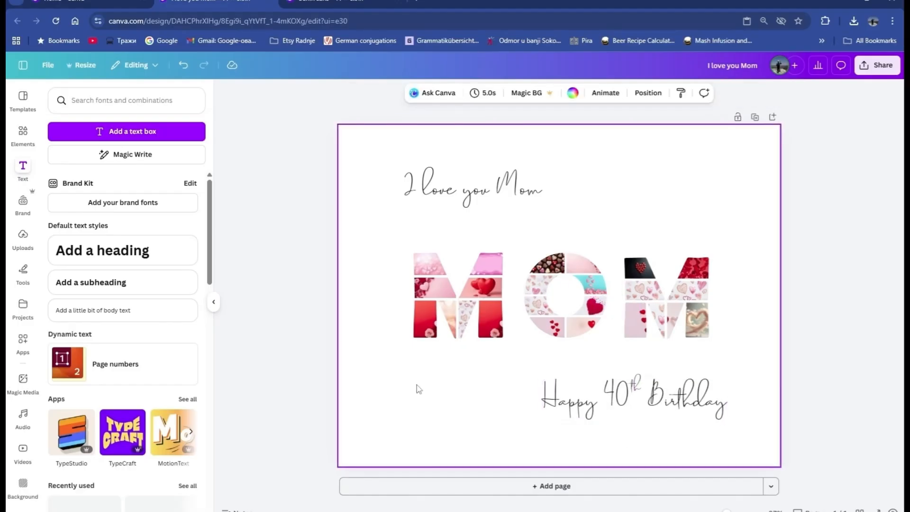
# Search the design elements for "wood background" and show all the matching photos.
pyautogui.click(24, 135)
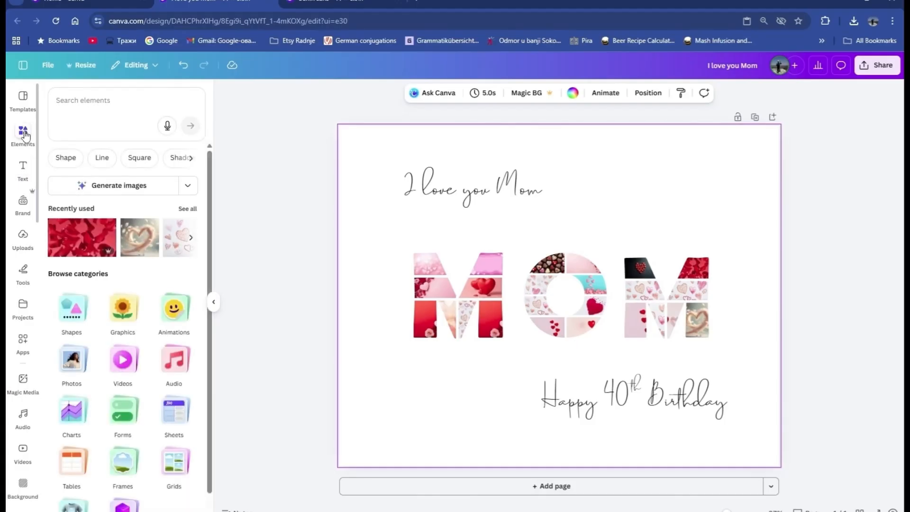
pyautogui.click(88, 107)
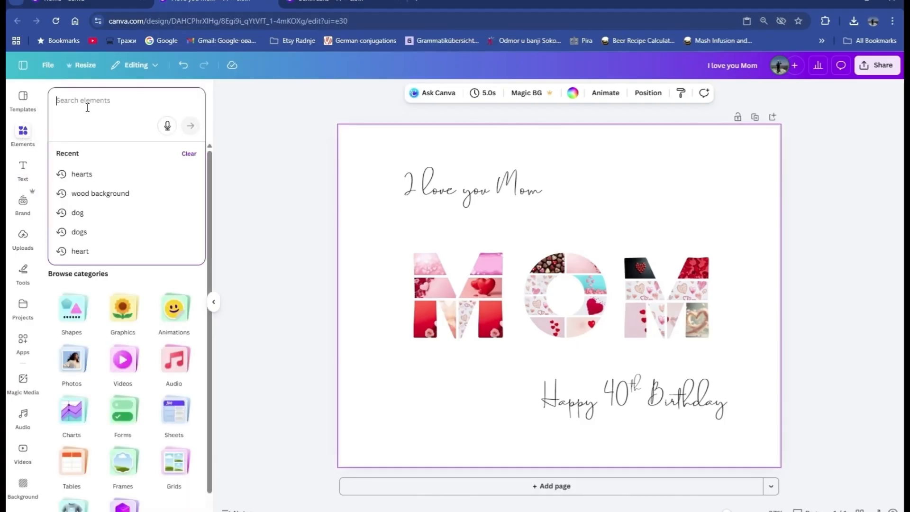
pyautogui.click(109, 193)
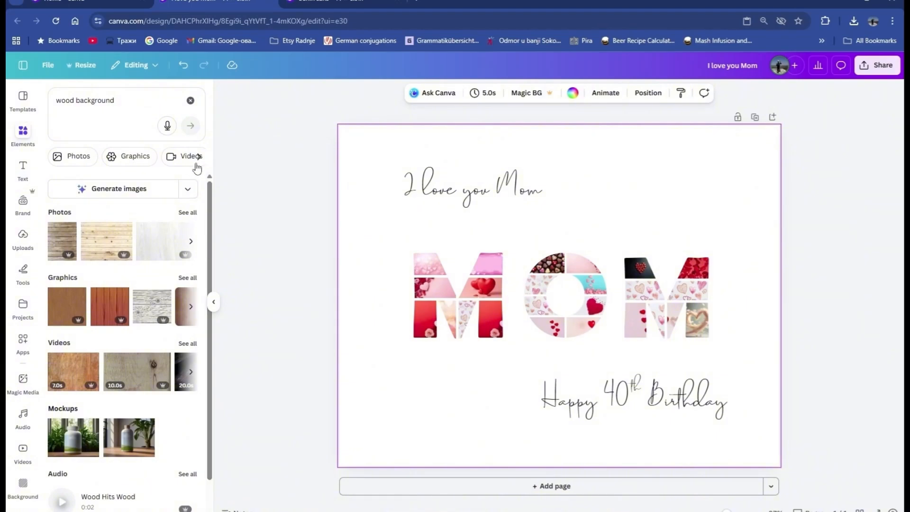
pyautogui.click(189, 213)
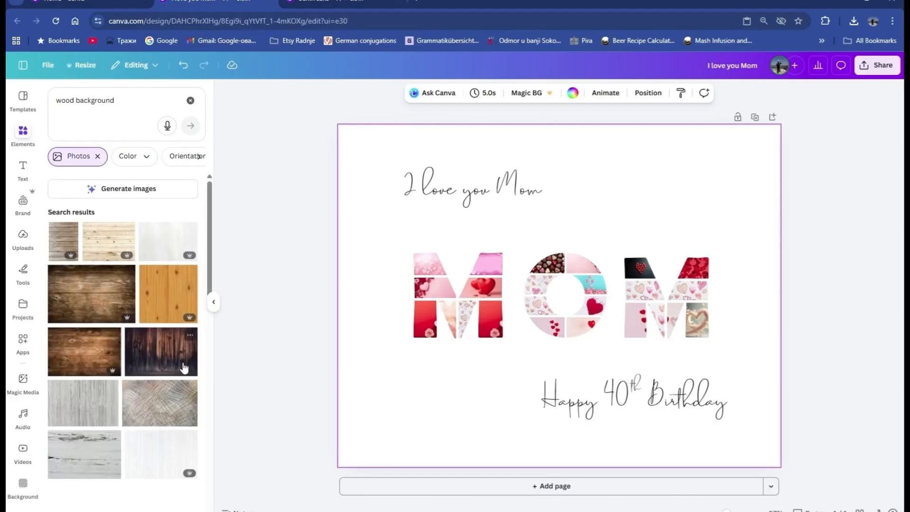
# Add the light grey vertical wood plank photo to the page and set it as the page background.
pyautogui.click(80, 408)
pyautogui.rightClick(548, 280)
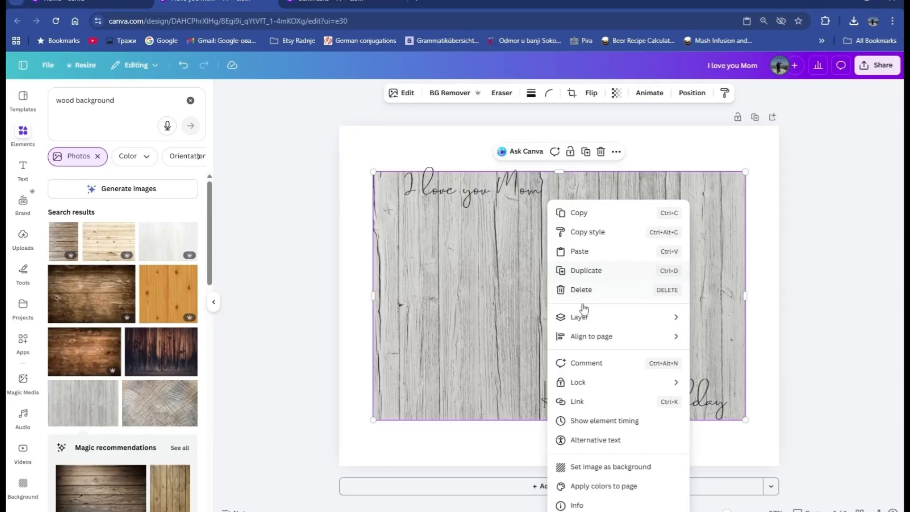
pyautogui.click(609, 467)
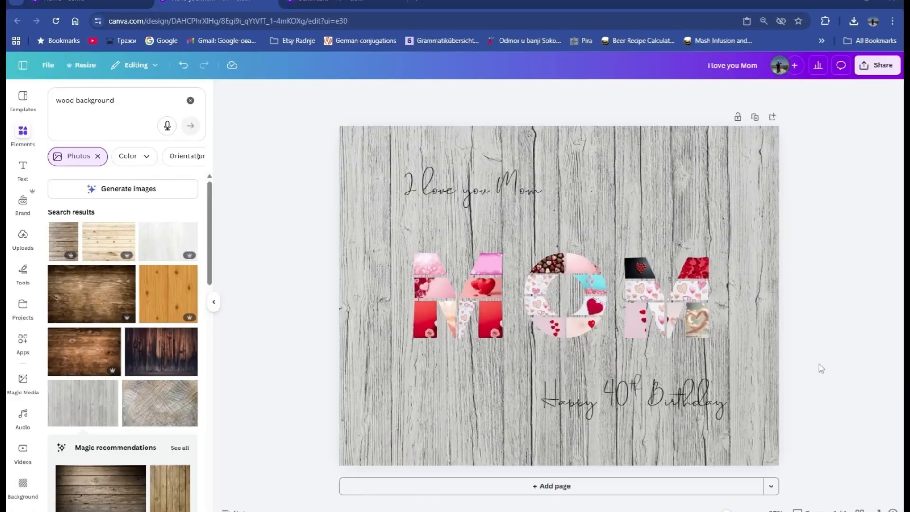
# Download the design as PDF Print and save it in the Downloads folder as "I love you Mom".
pyautogui.click(872, 66)
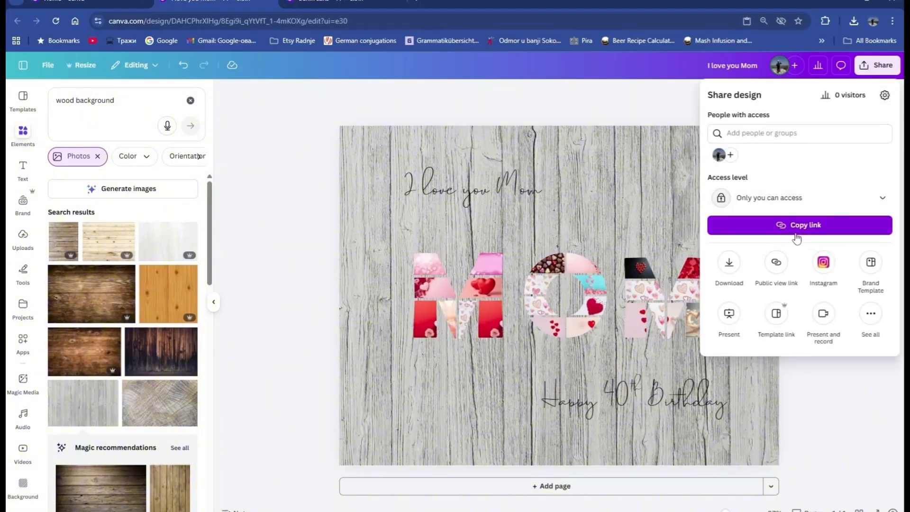
pyautogui.click(728, 262)
pyautogui.click(790, 135)
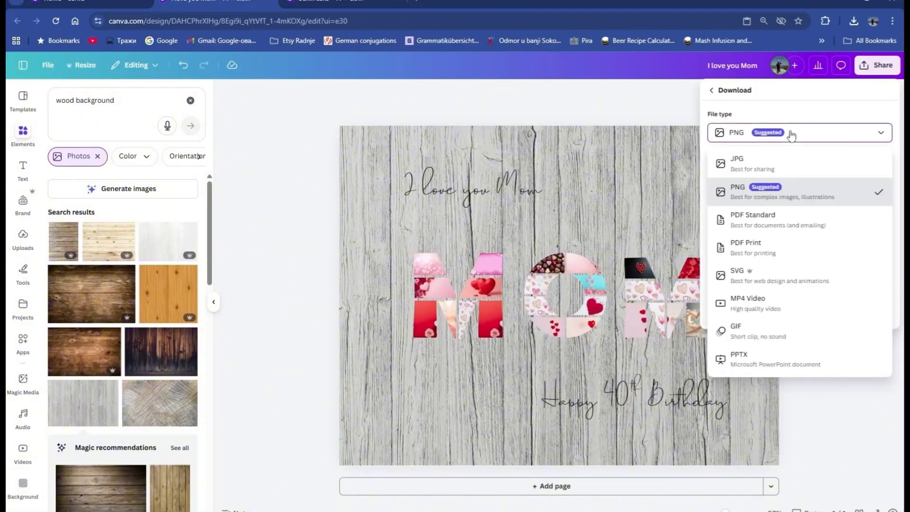
pyautogui.click(760, 255)
pyautogui.click(808, 291)
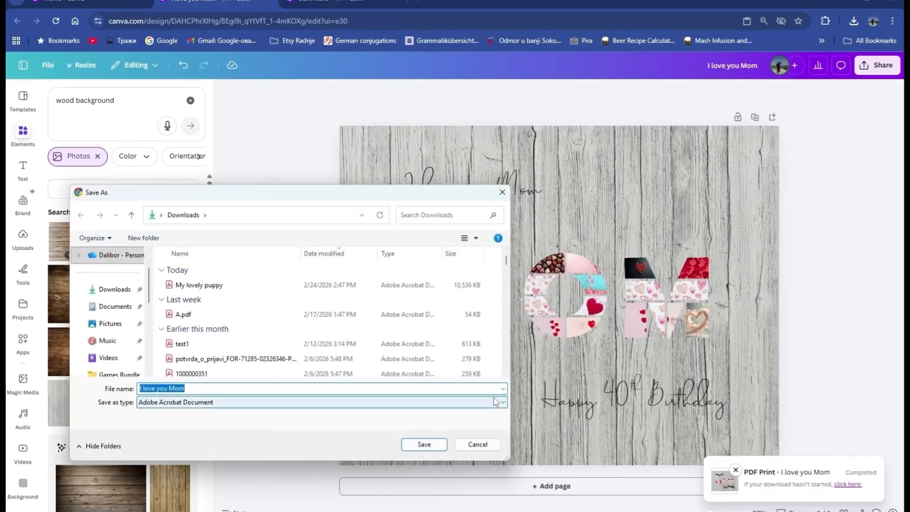
pyautogui.click(423, 445)
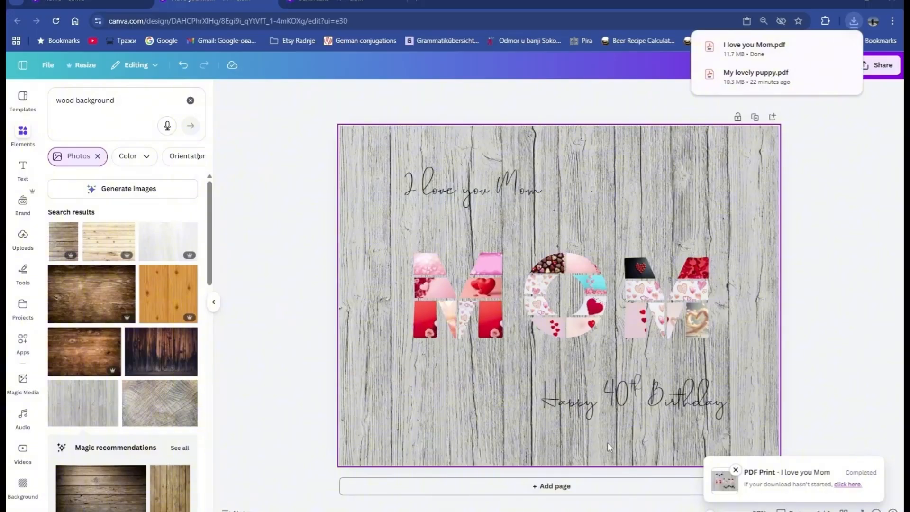